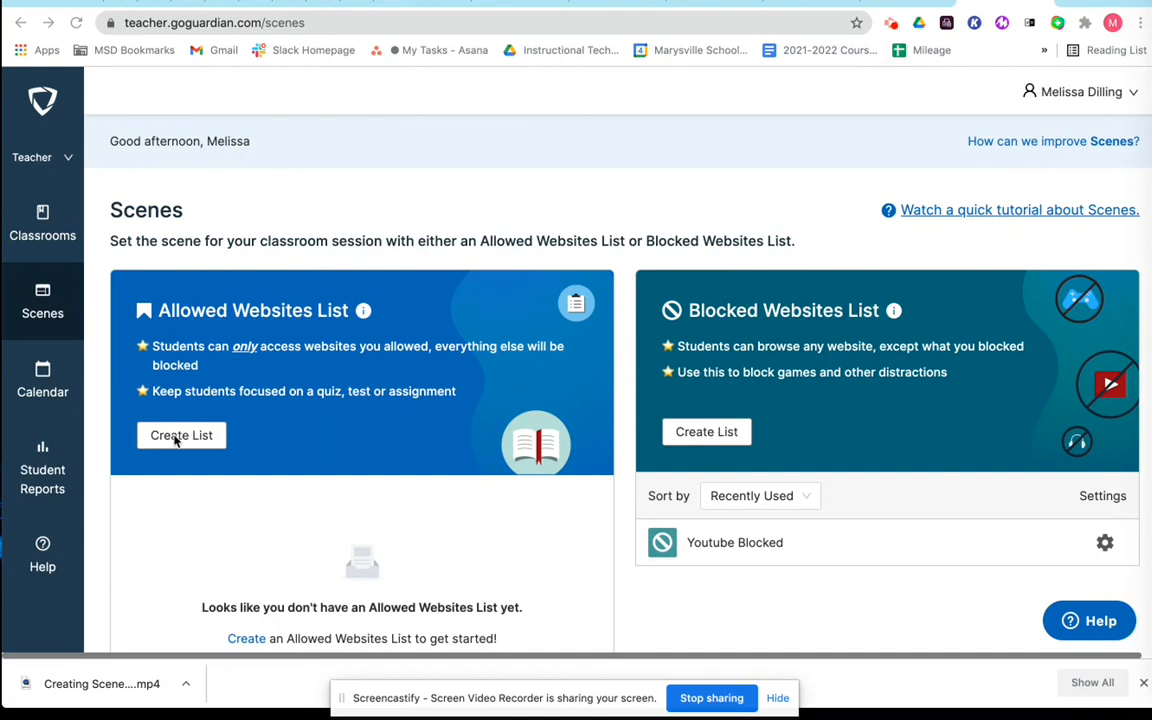
Create an allowed websites list named "National Geographic Research" and proceed to choosing its websites.
{"action": "left_click", "coordinate": [175, 440]}
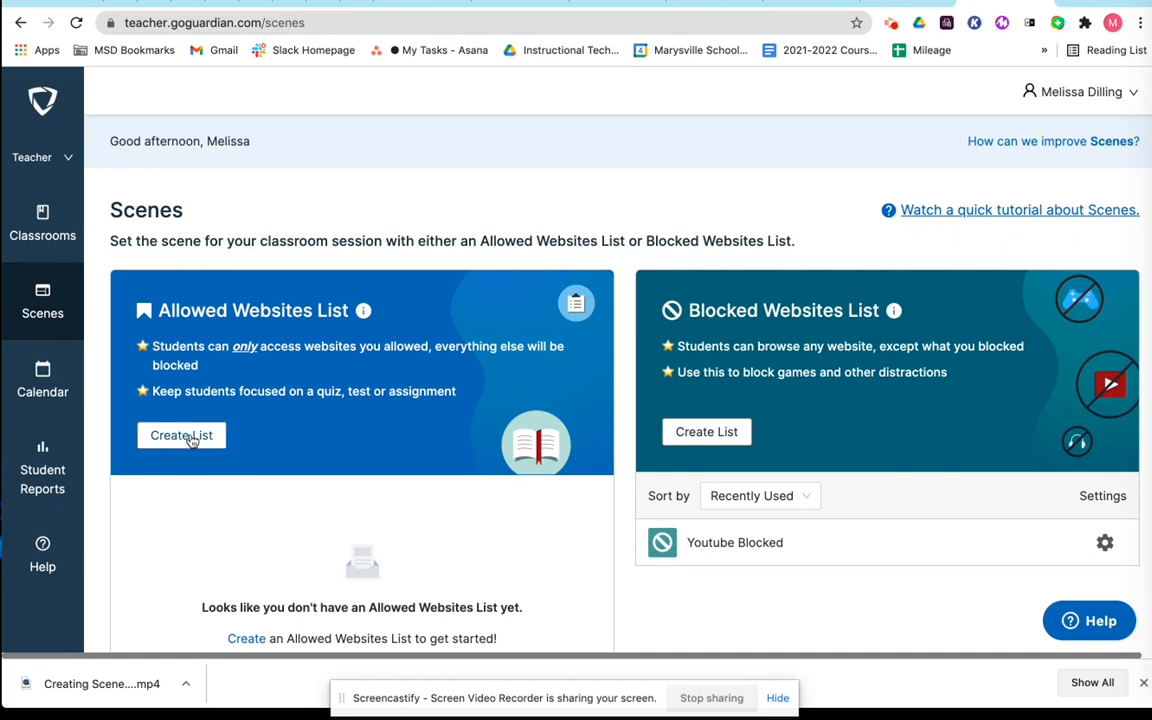
{"action": "left_click", "coordinate": [190, 438]}
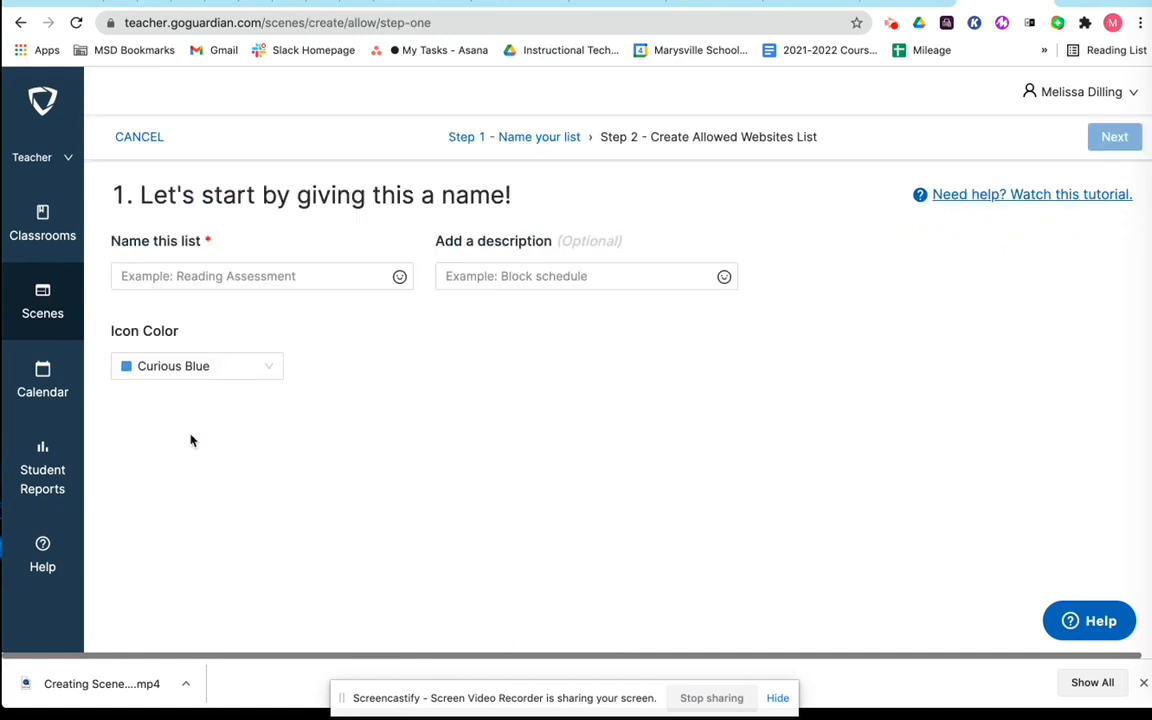
{"action": "left_click", "coordinate": [172, 274]}
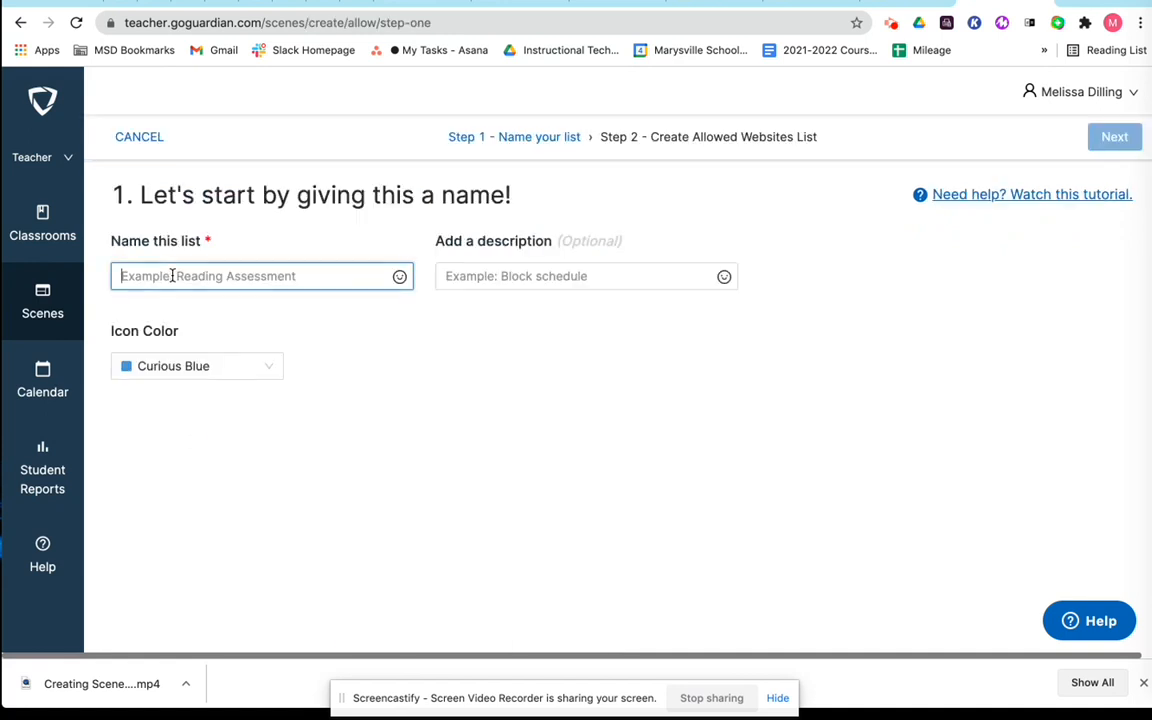
{"action": "type", "text": "Nation"}
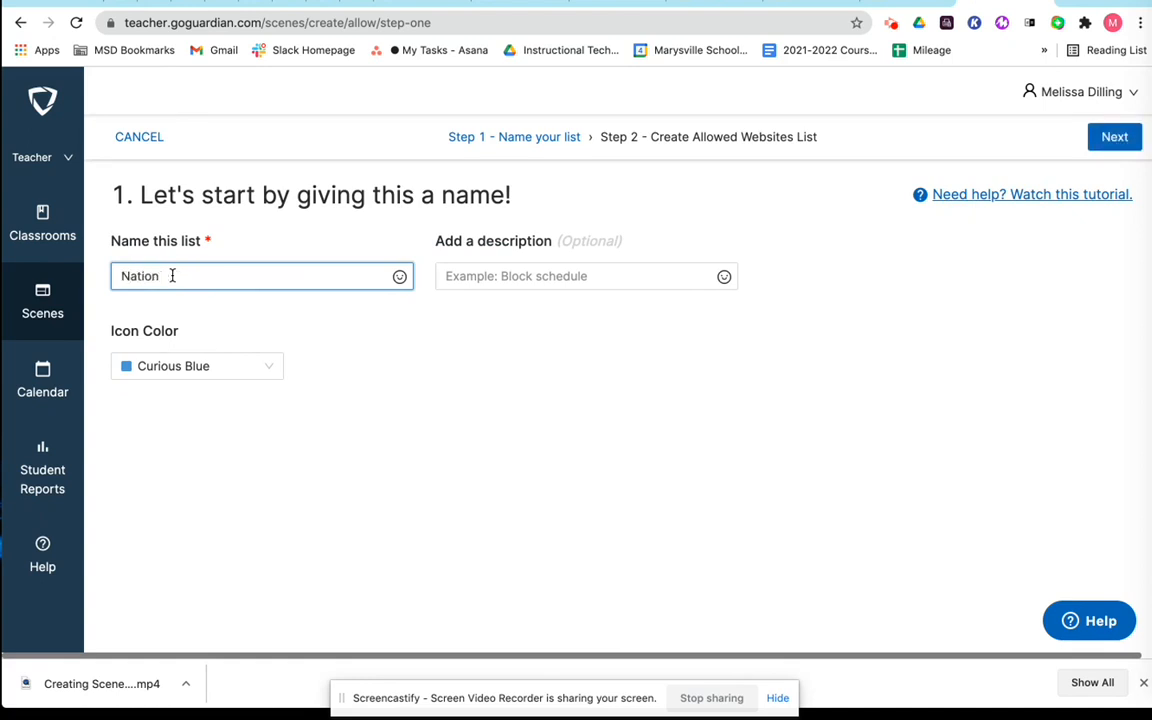
{"action": "type", "text": "al Geographic Research"}
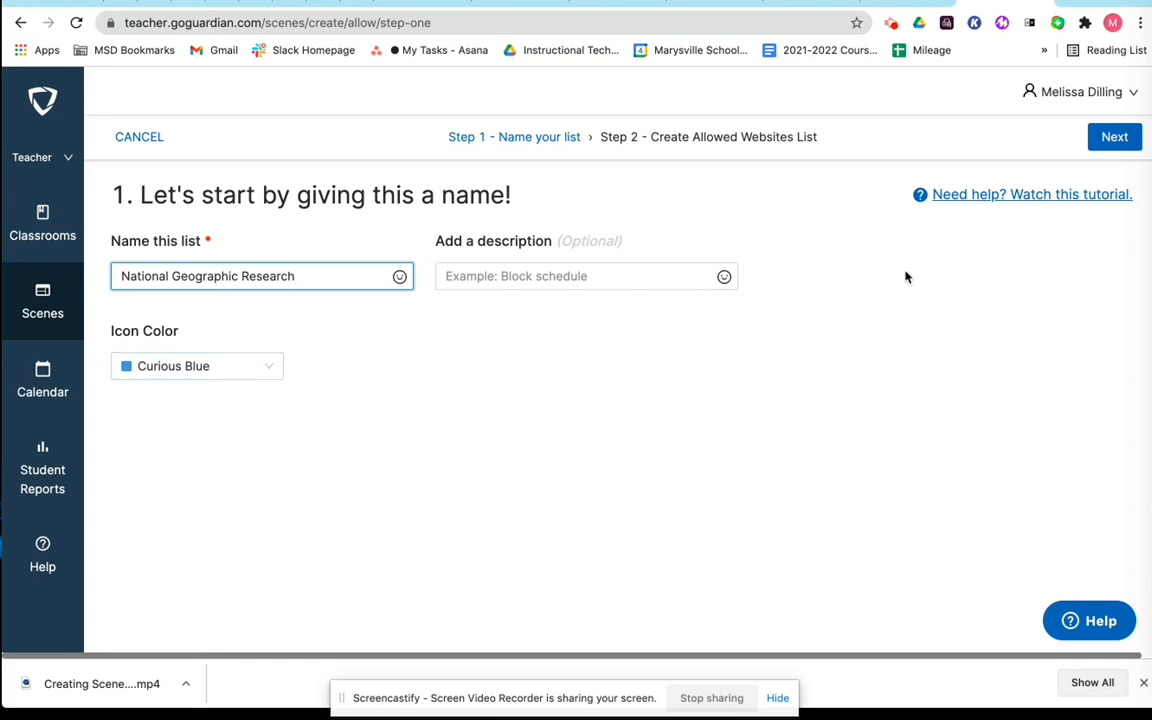
{"action": "left_click", "coordinate": [1111, 140]}
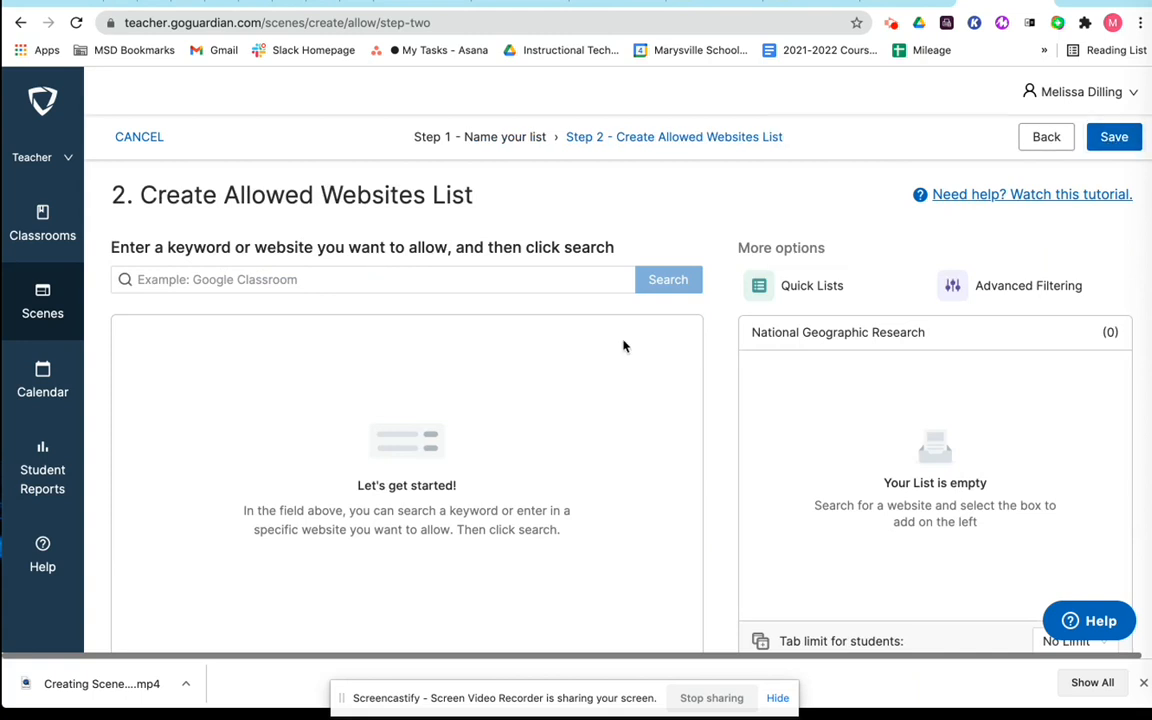
Search for "national geographic" among the websites to allow.
{"action": "left_click", "coordinate": [388, 279]}
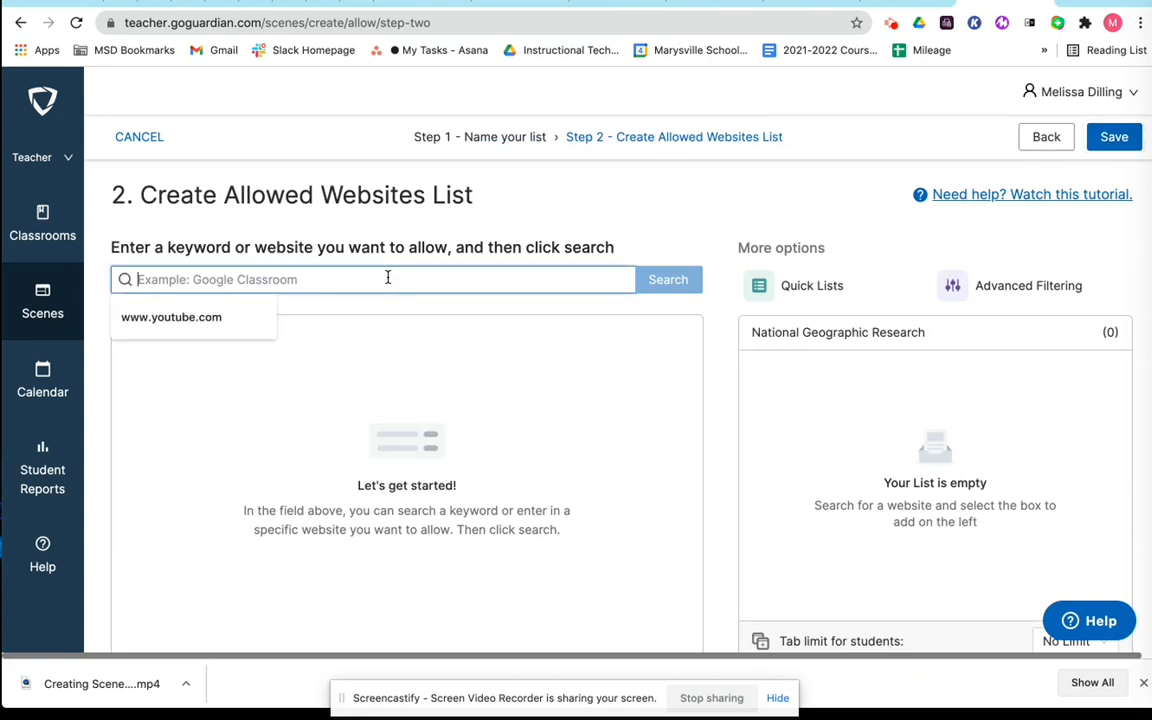
{"action": "type", "text": "national geogr"}
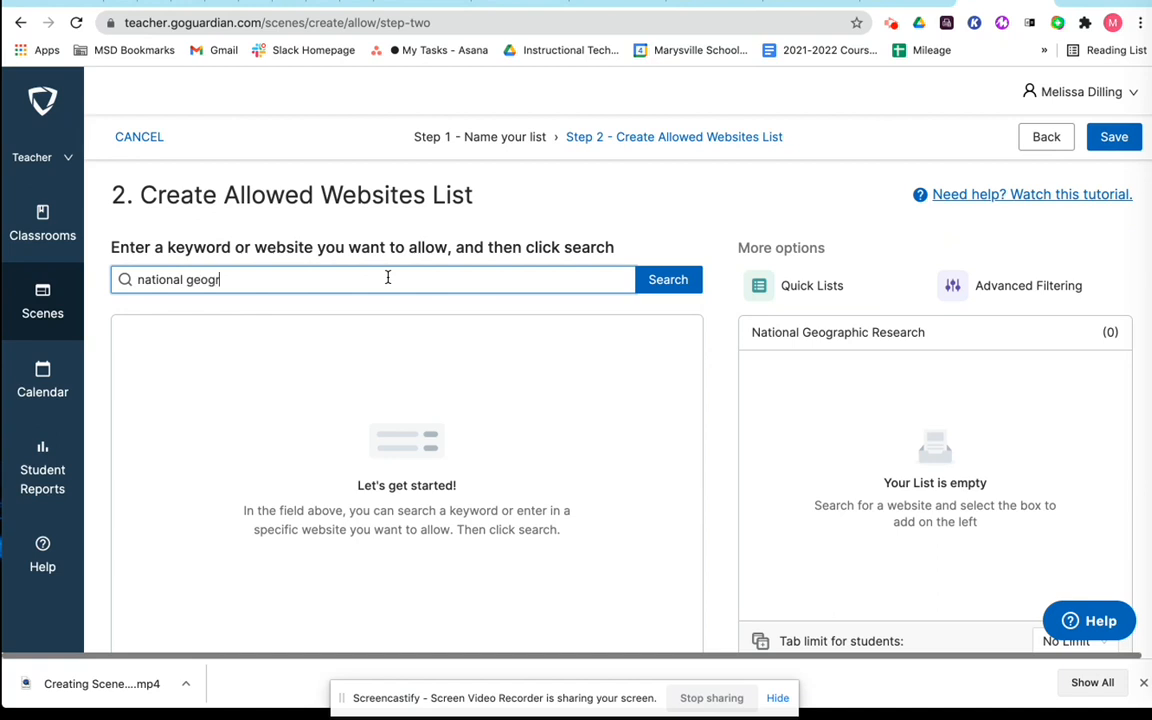
{"action": "type", "text": "aphic"}
{"action": "left_click", "coordinate": [667, 281]}
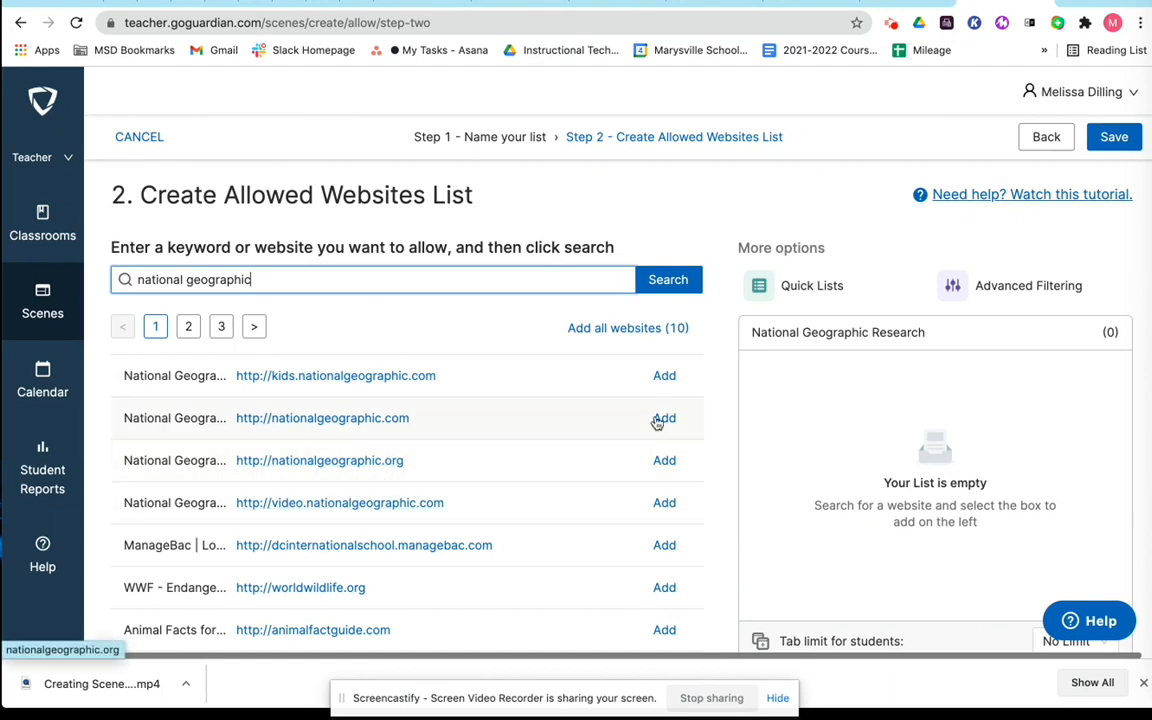
Add kids.nationalgeographic.com, nationalgeographic.com, nationalgeographic.org and video.nationalgeographic.com to the allowed list and save it.
{"action": "left_click", "coordinate": [667, 382]}
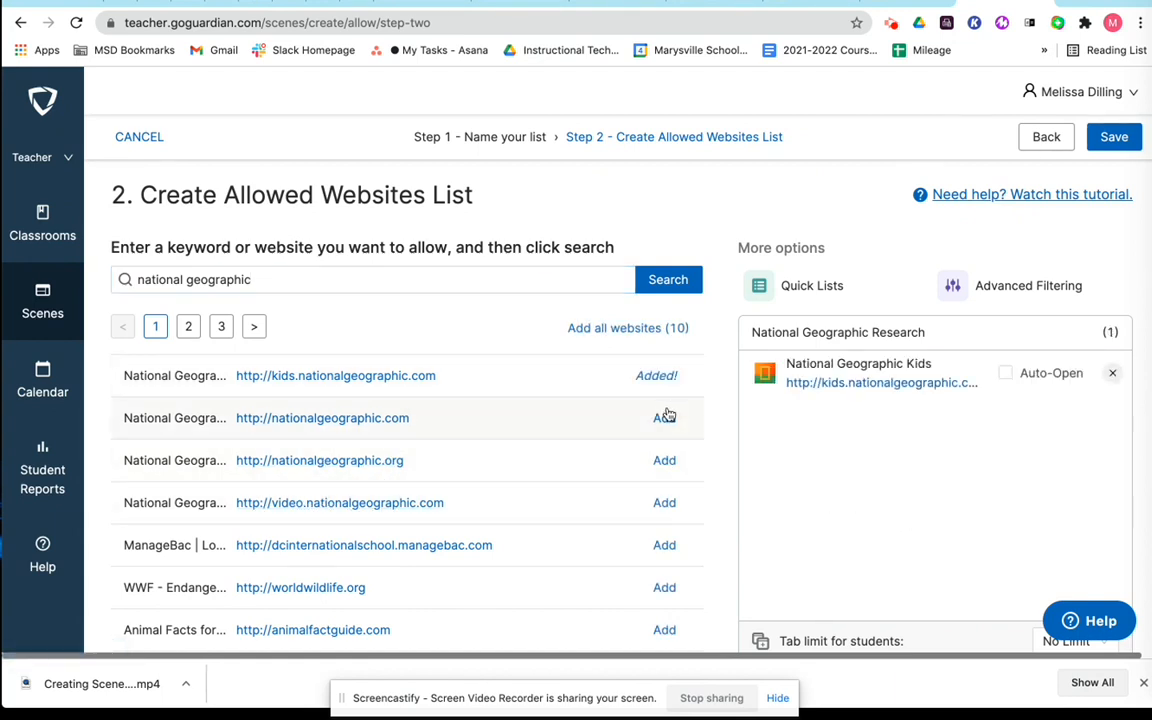
{"action": "left_click", "coordinate": [665, 419]}
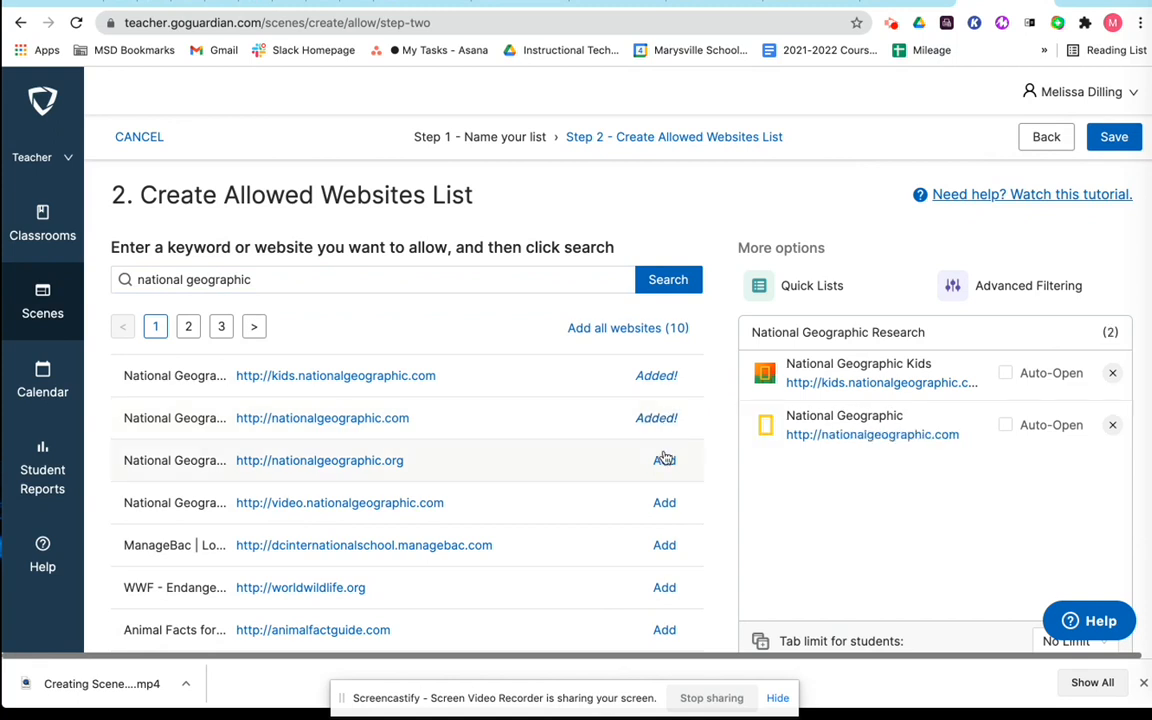
{"action": "left_click", "coordinate": [664, 461]}
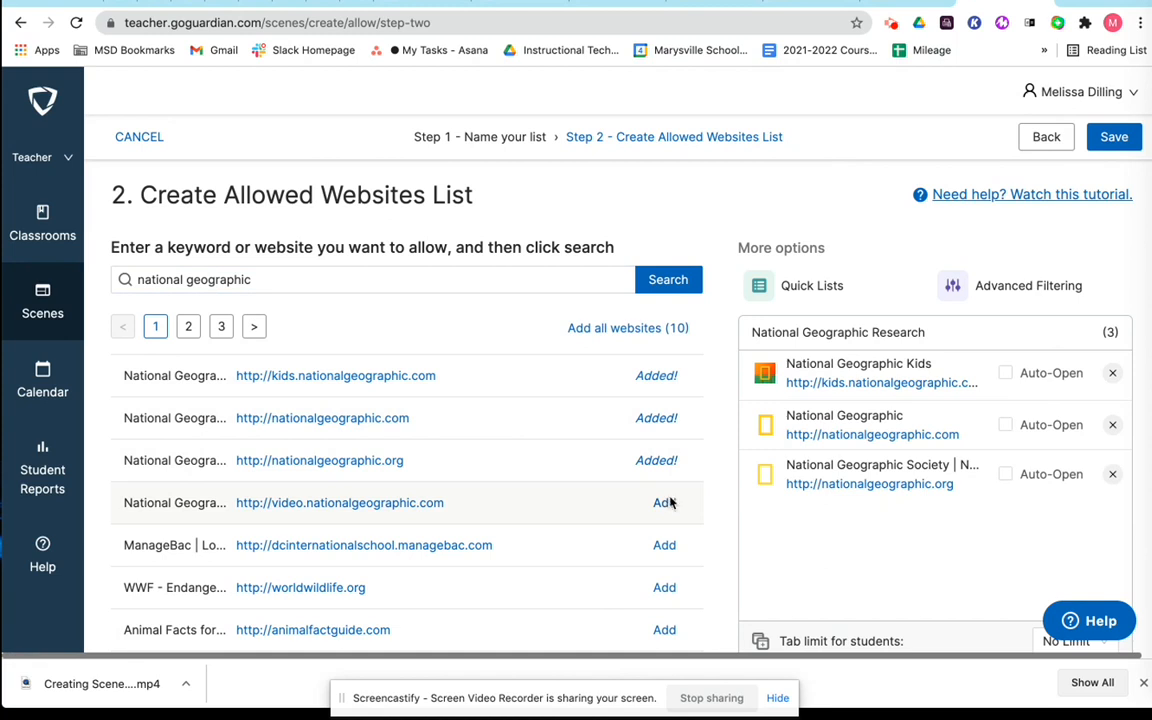
{"action": "left_click", "coordinate": [670, 503]}
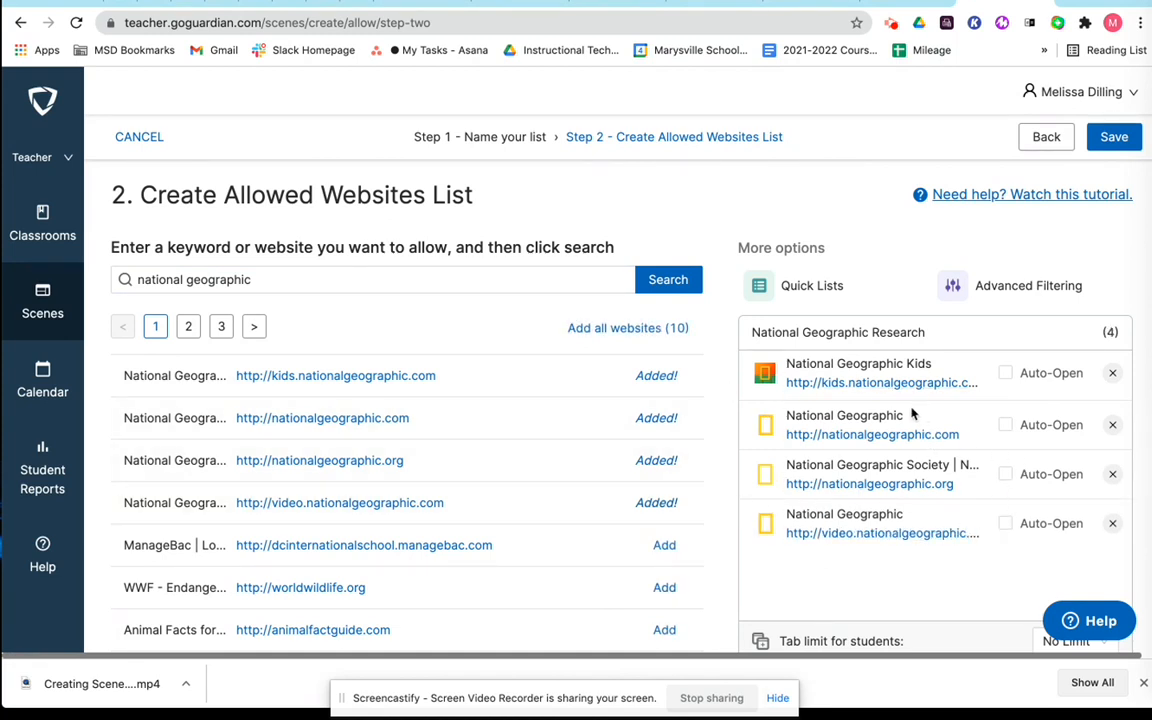
{"action": "left_click", "coordinate": [1115, 140]}
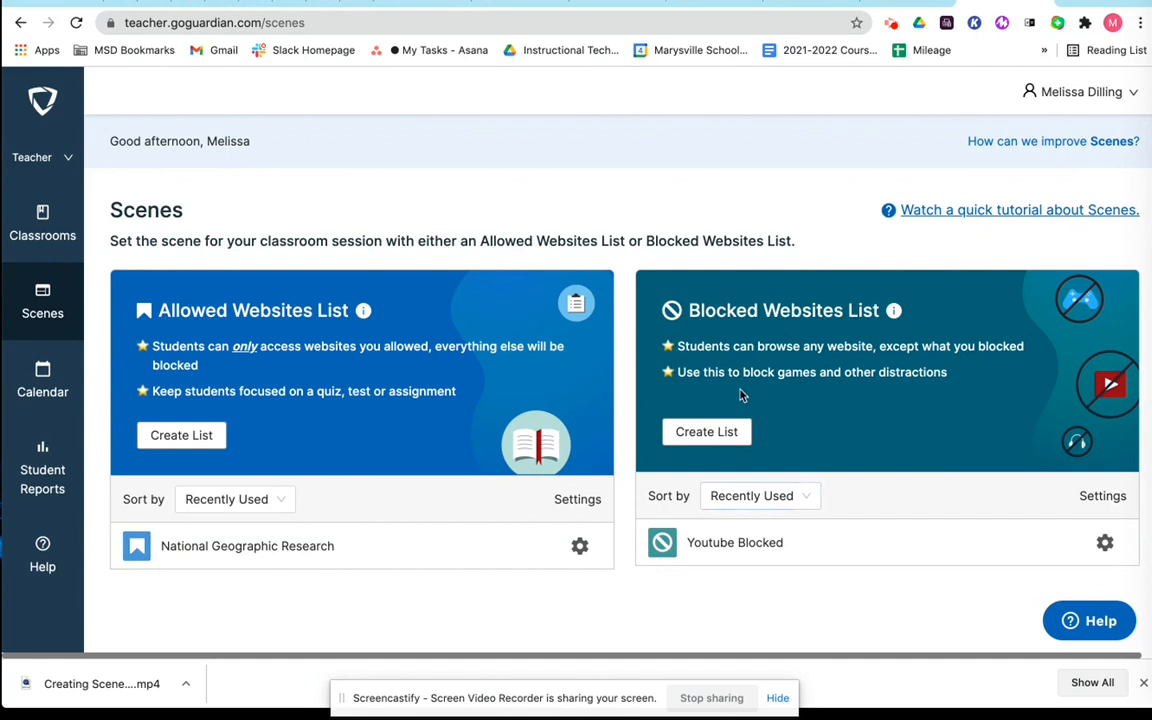
Create a blocked websites list named "No YouTube" and proceed to choosing its websites.
{"action": "left_click", "coordinate": [706, 432]}
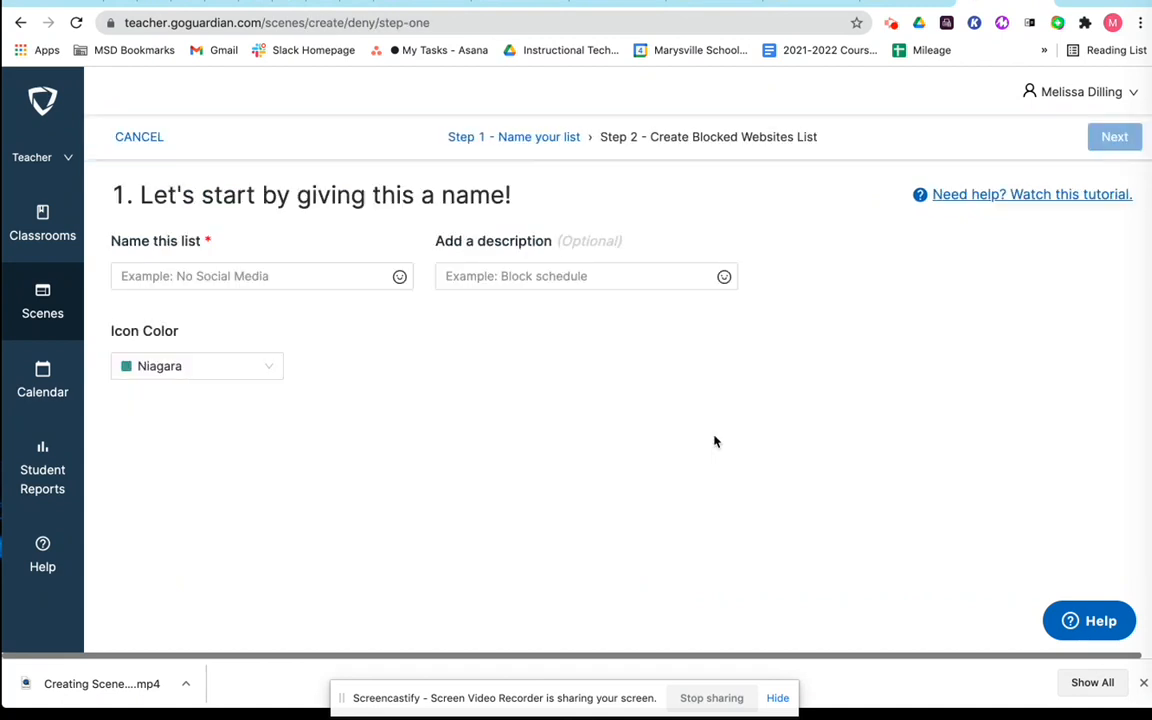
{"action": "left_click", "coordinate": [180, 272]}
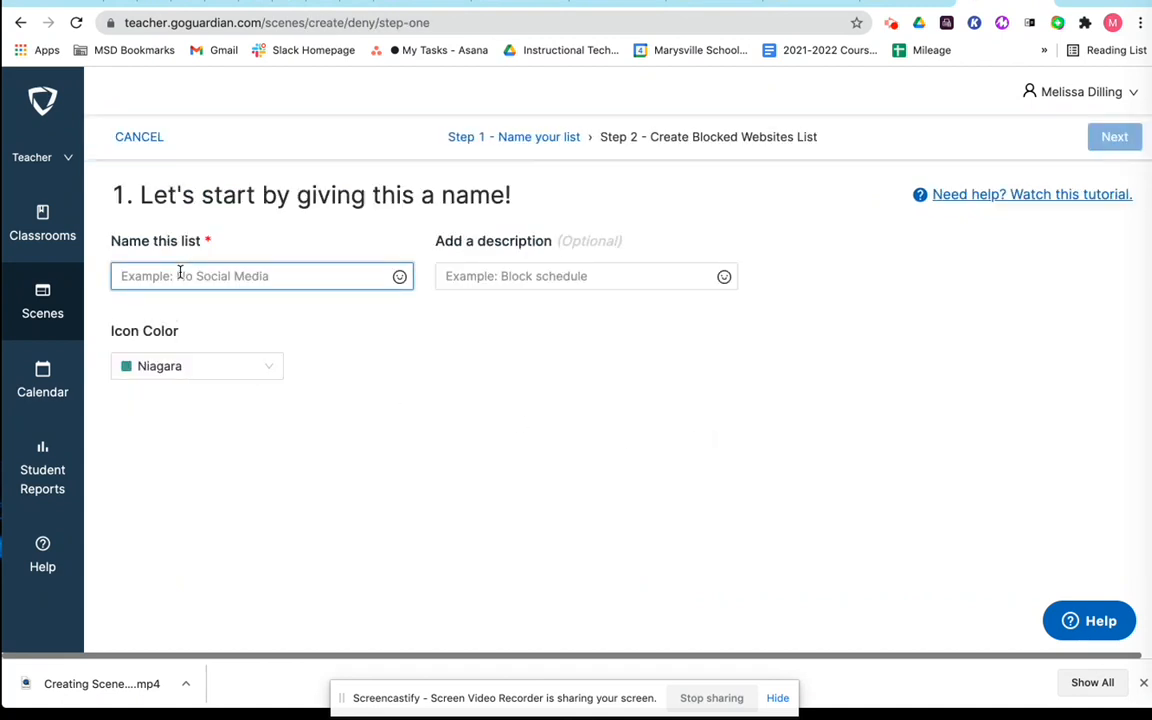
{"action": "type", "text": "No Tube"}
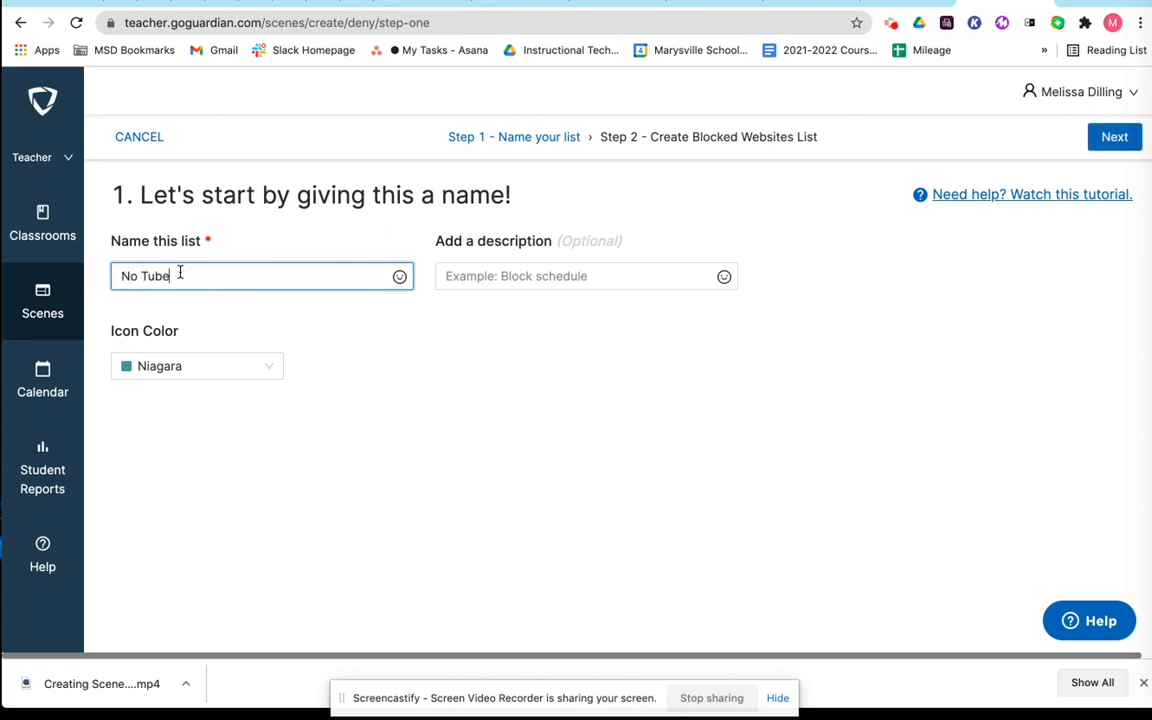
{"action": "key", "text": "BackSpace"}
{"action": "key", "text": "BackSpace"}
{"action": "key", "text": "BackSpace"}
{"action": "key", "text": "BackSpace"}
{"action": "key", "text": "BackSpace"}
{"action": "type", "text": "Youtube"}
{"action": "left_click", "coordinate": [1113, 145]}
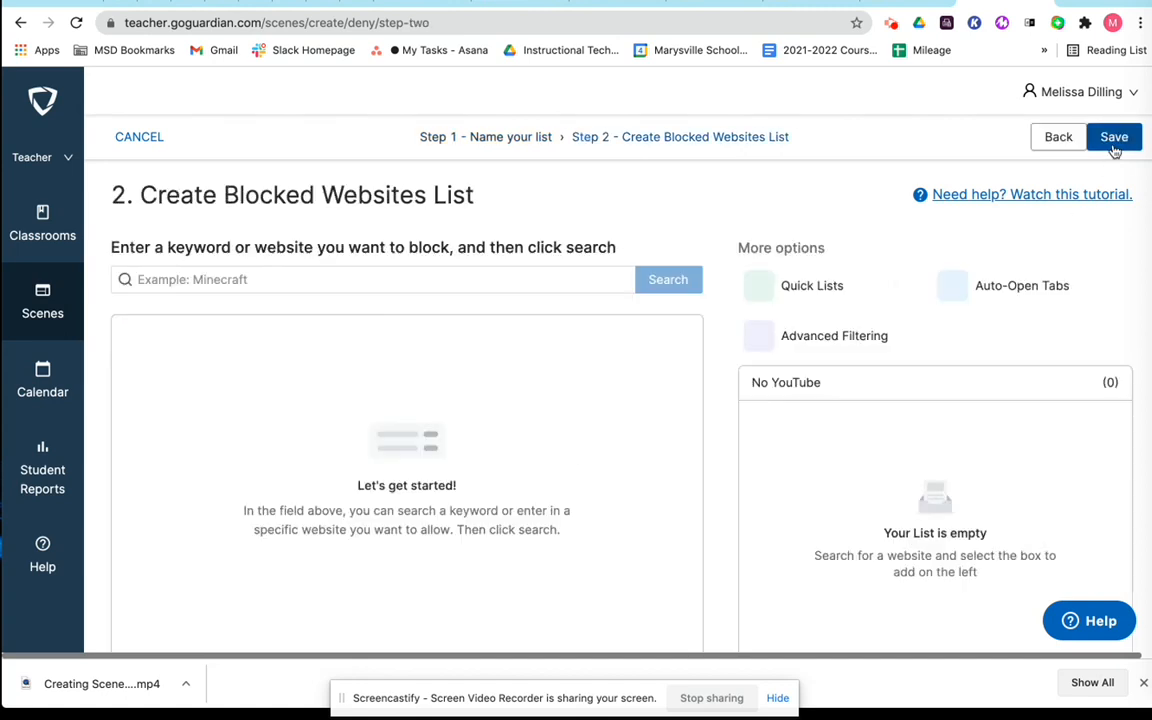
Search for "youtube" and add youtube.com to the blocked websites list.
{"action": "left_click", "coordinate": [252, 277]}
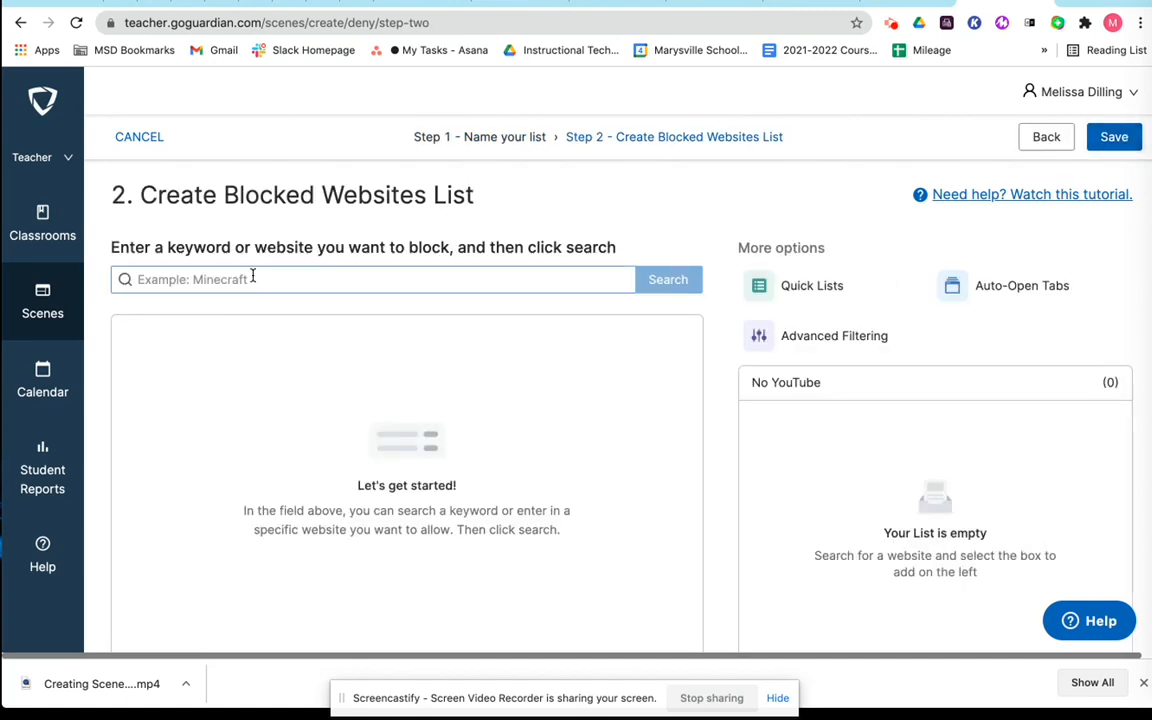
{"action": "type", "text": "youtube"}
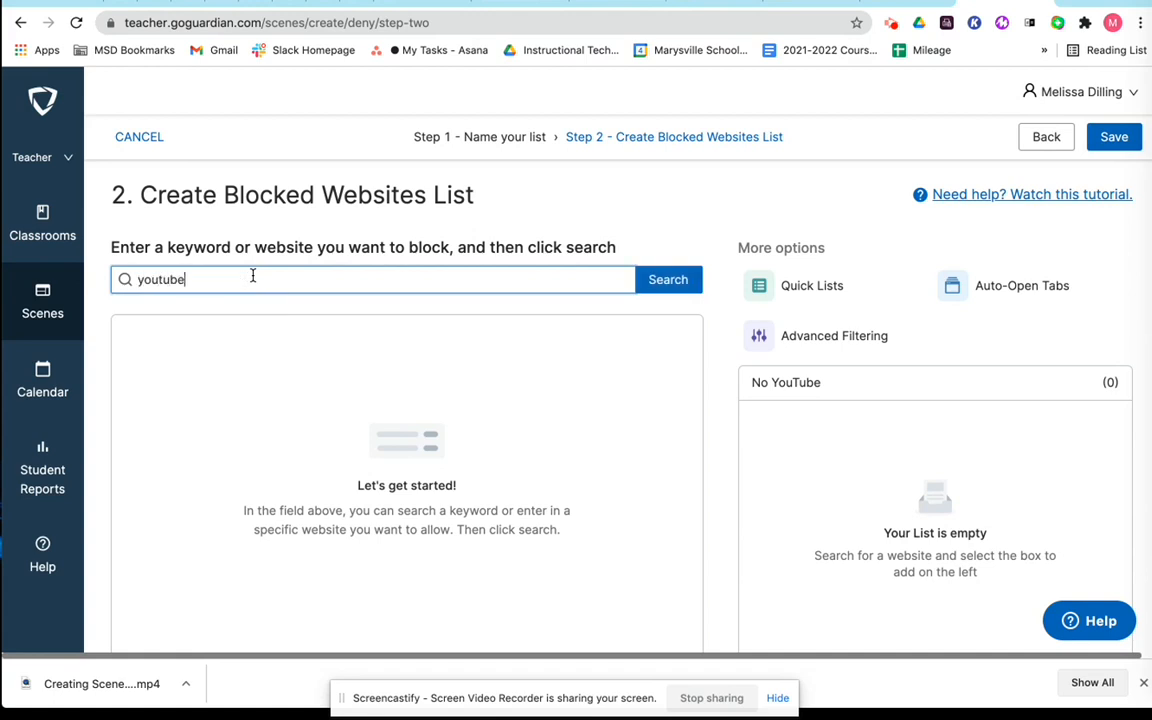
{"action": "key", "text": "Return"}
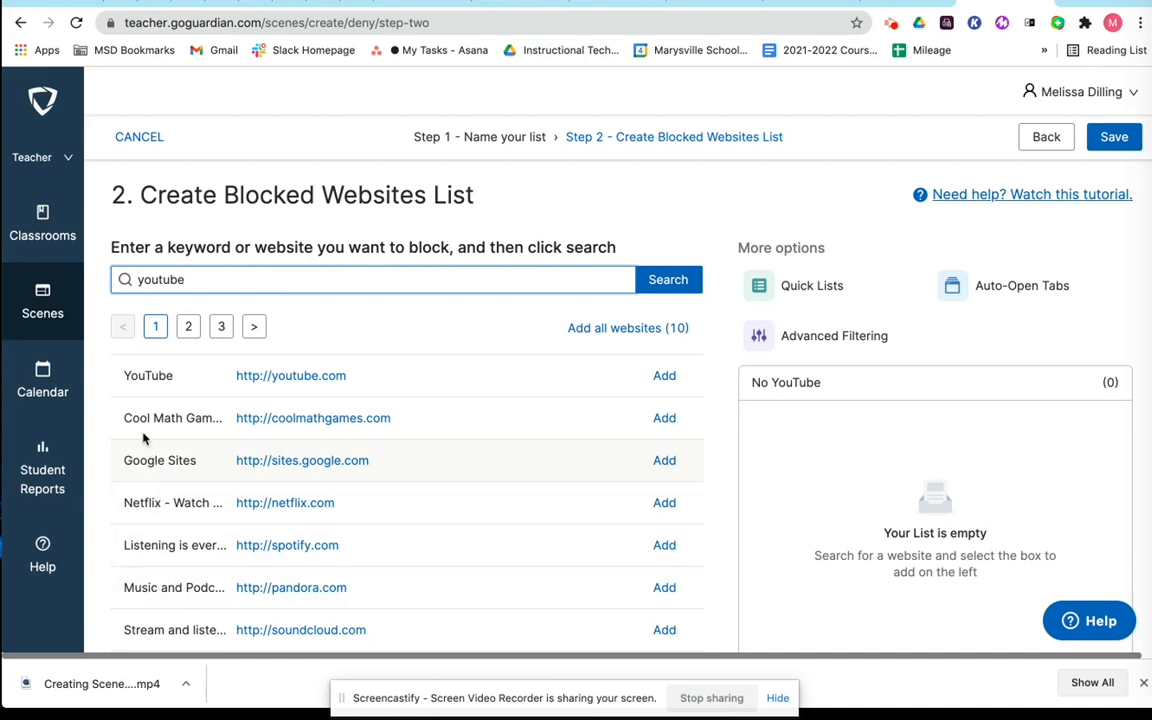
{"action": "left_click", "coordinate": [660, 377]}
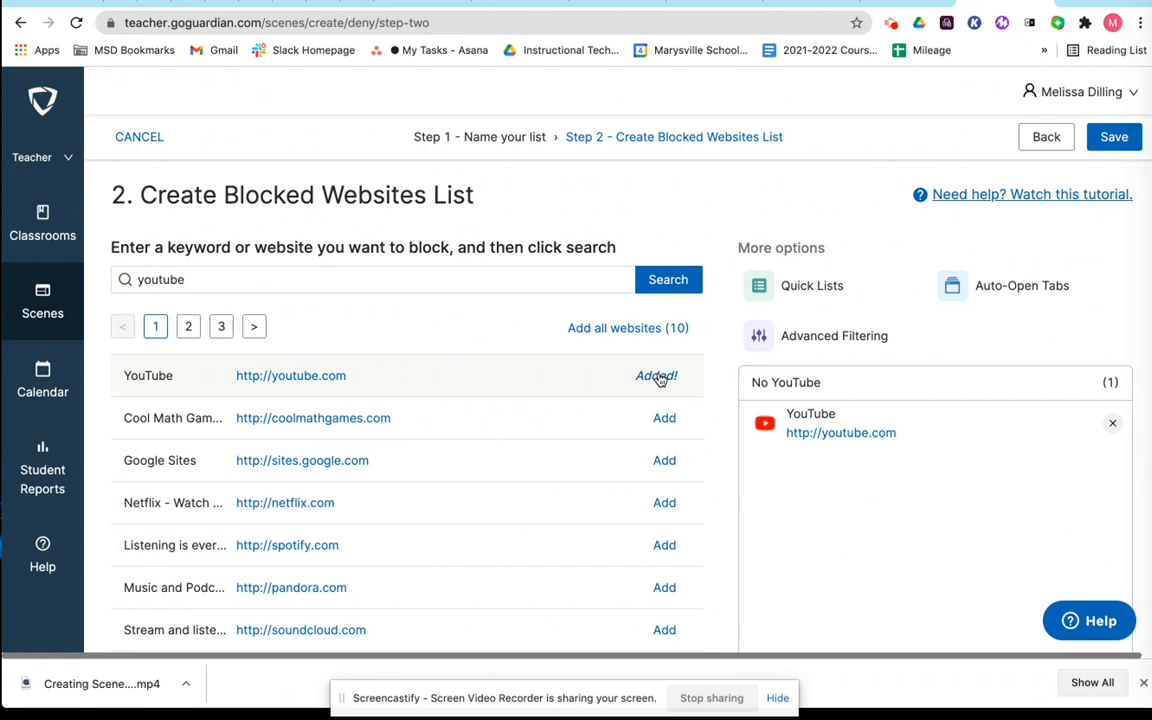
Search for "vimeo", add vimeo.com to the blocked websites list and save the list.
{"action": "left_click", "coordinate": [147, 279]}
{"action": "left_click_drag", "start_coordinate": [193, 279], "coordinate": [115, 279]}
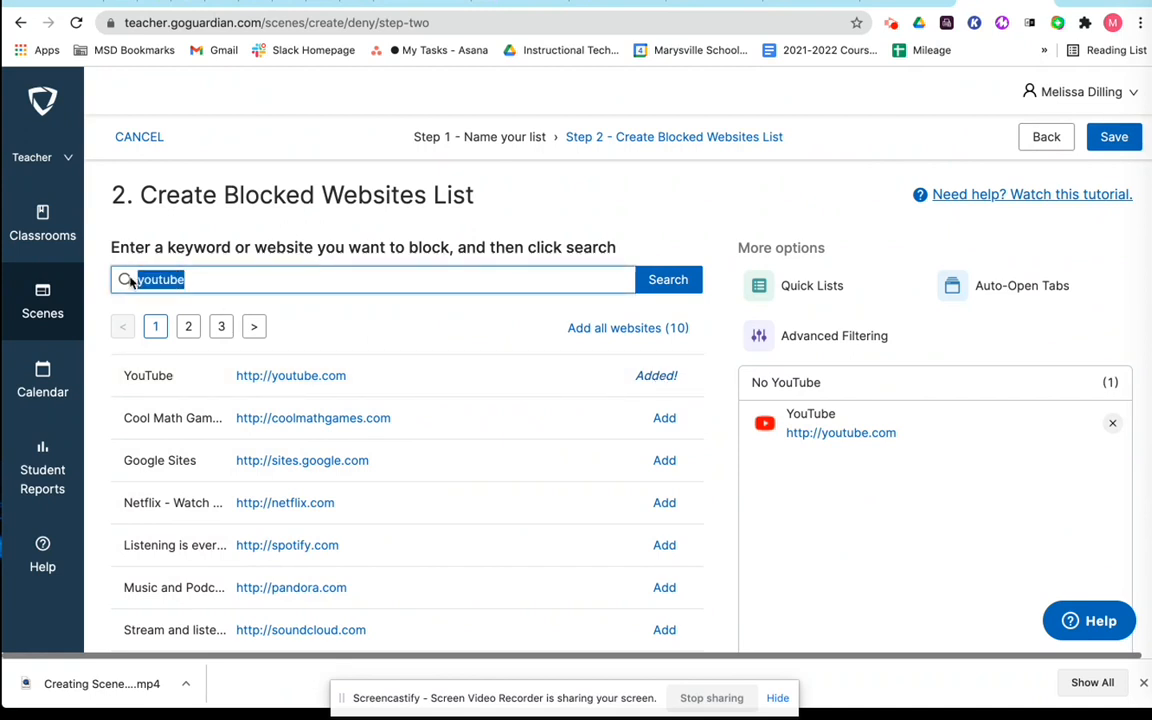
{"action": "type", "text": "vimeo"}
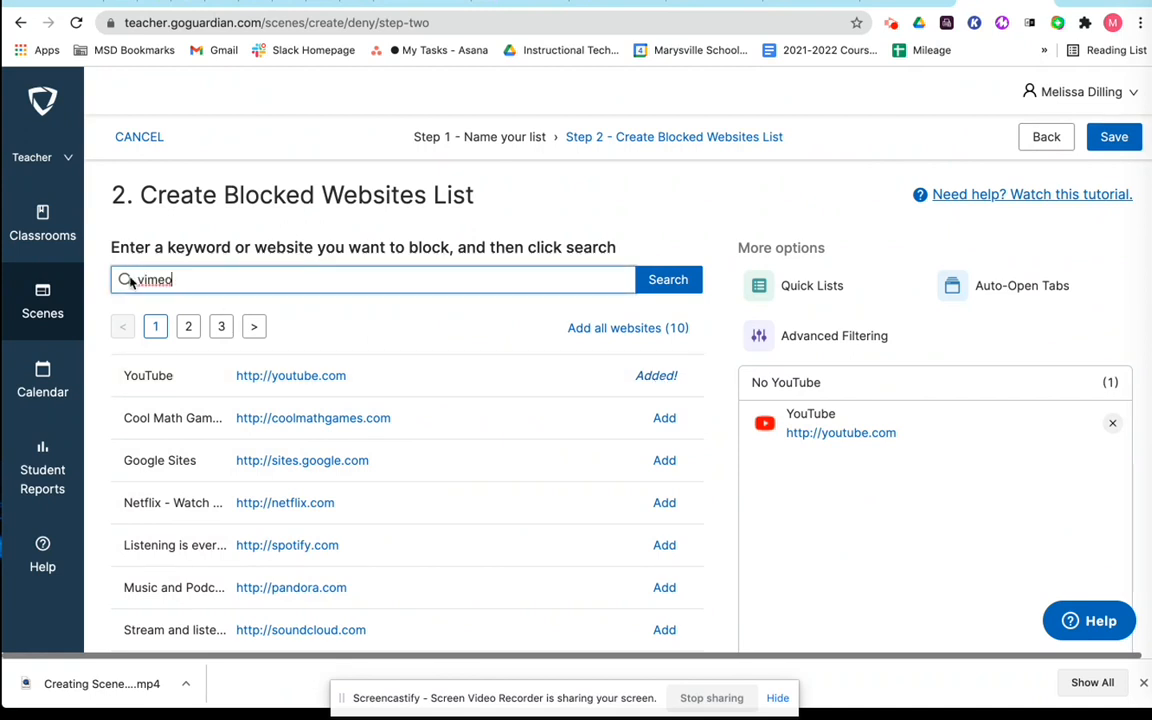
{"action": "key", "text": "Return"}
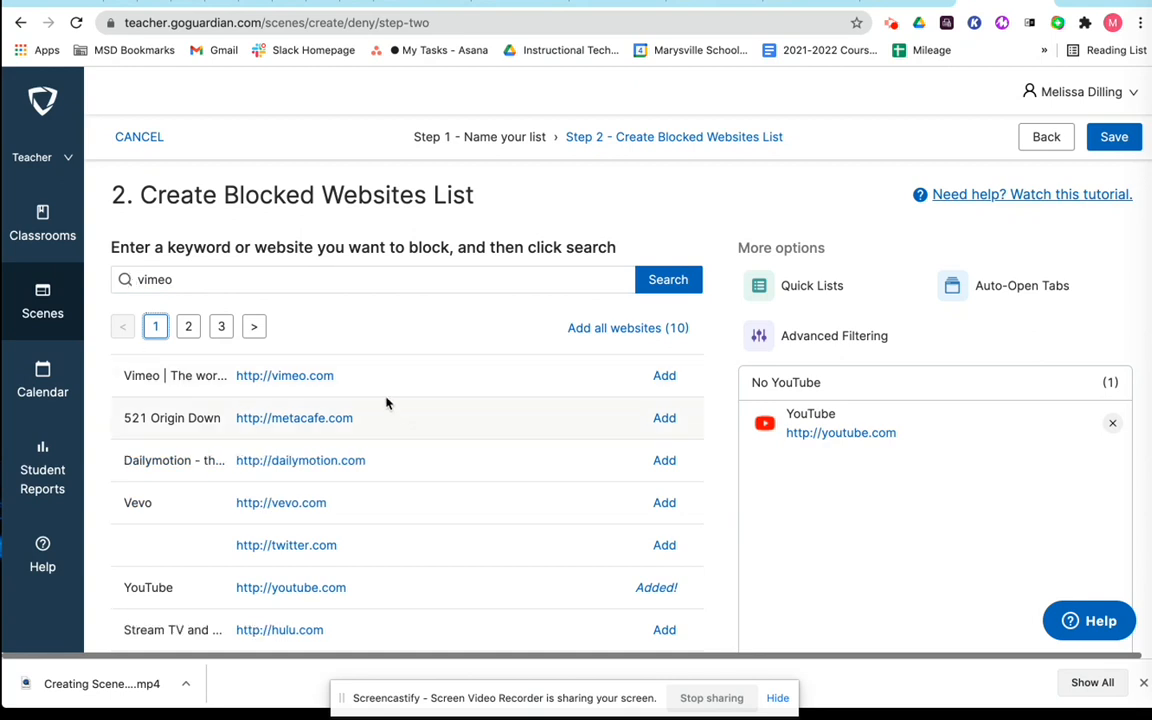
{"action": "left_click", "coordinate": [667, 377]}
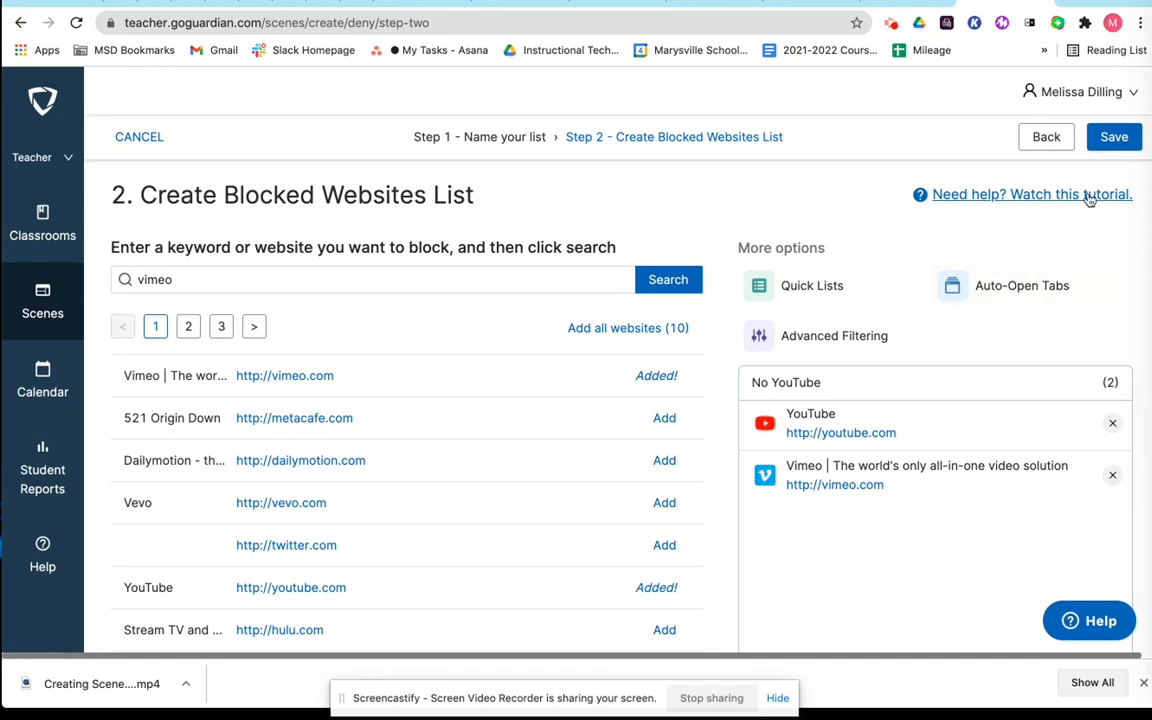
{"action": "left_click", "coordinate": [1114, 137]}
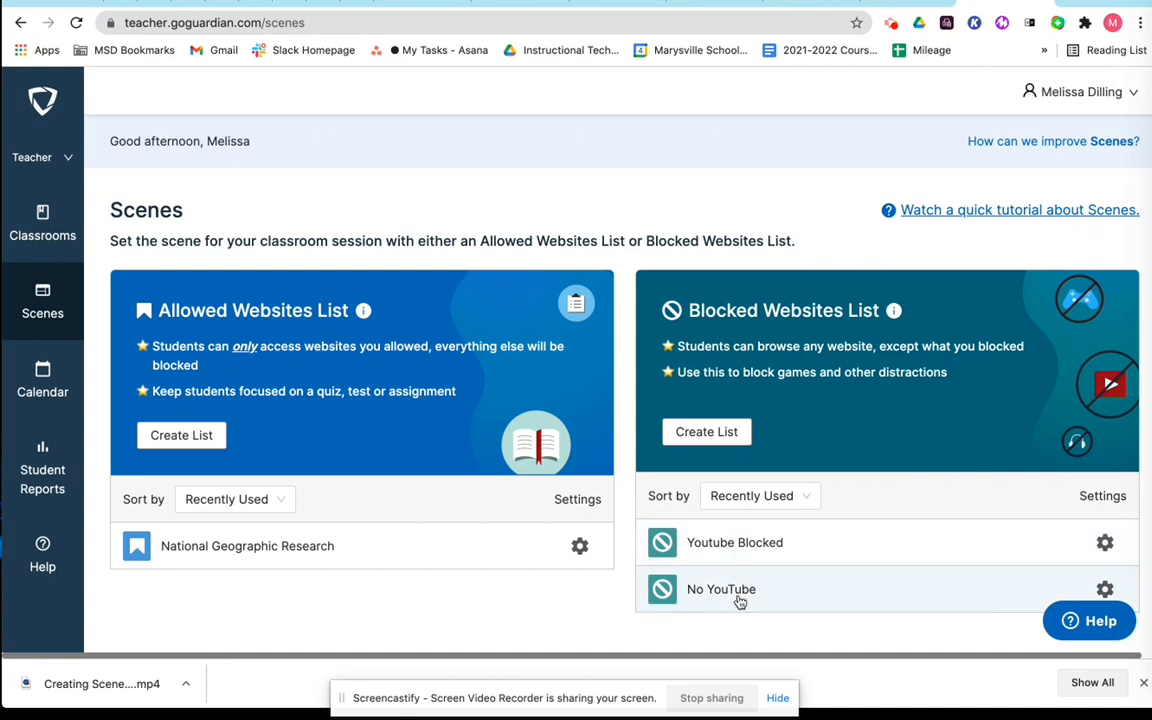
Rename the "No YouTube" blocked list as "No Video Player" and save the change.
{"action": "left_click", "coordinate": [1105, 591]}
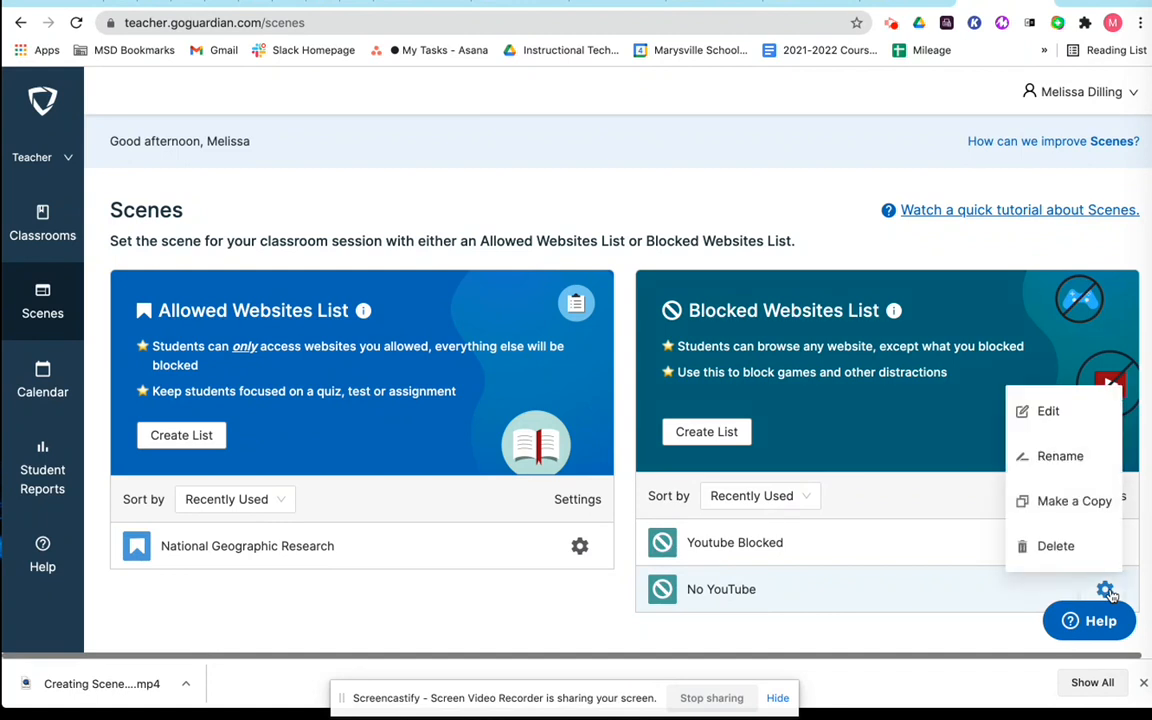
{"action": "left_click", "coordinate": [1060, 457]}
{"action": "left_click", "coordinate": [267, 280]}
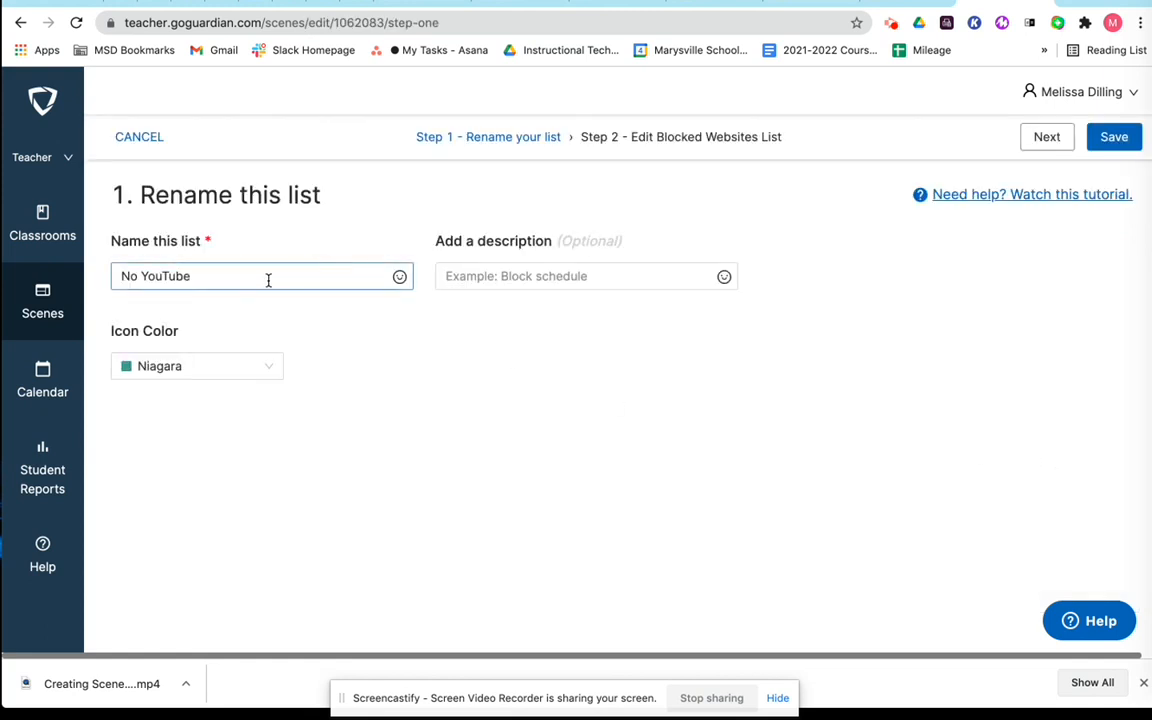
{"action": "left_click_drag", "start_coordinate": [224, 270], "coordinate": [143, 272]}
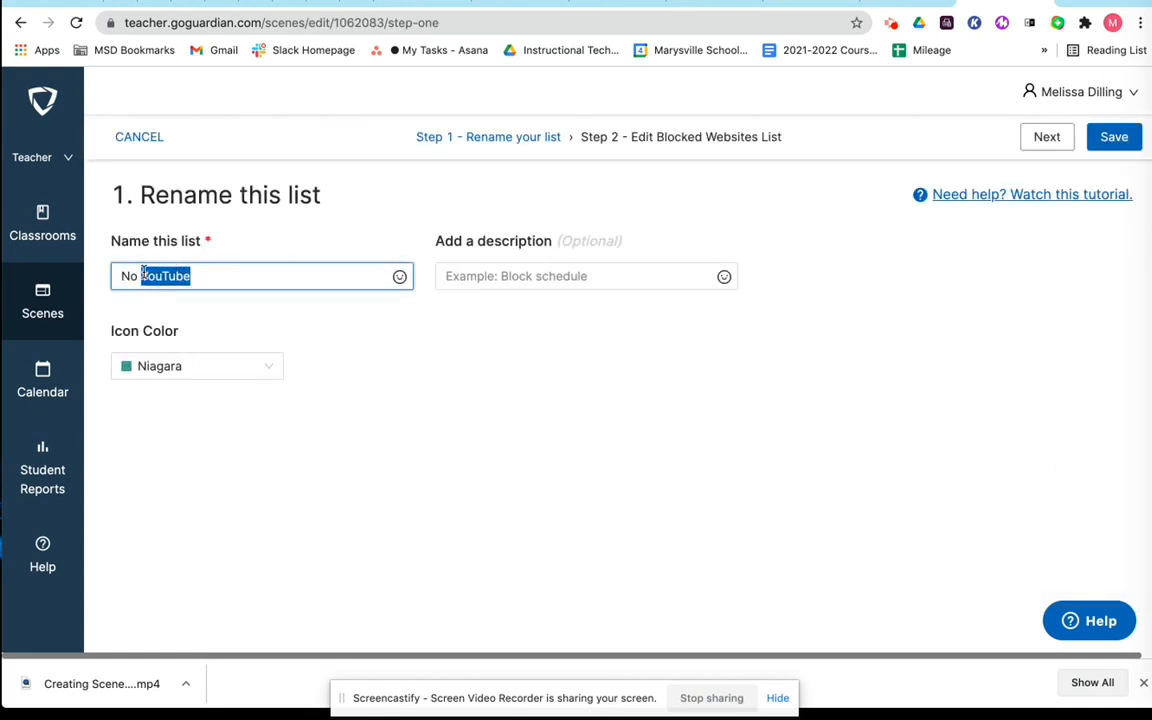
{"action": "type", "text": "Video Pl"}
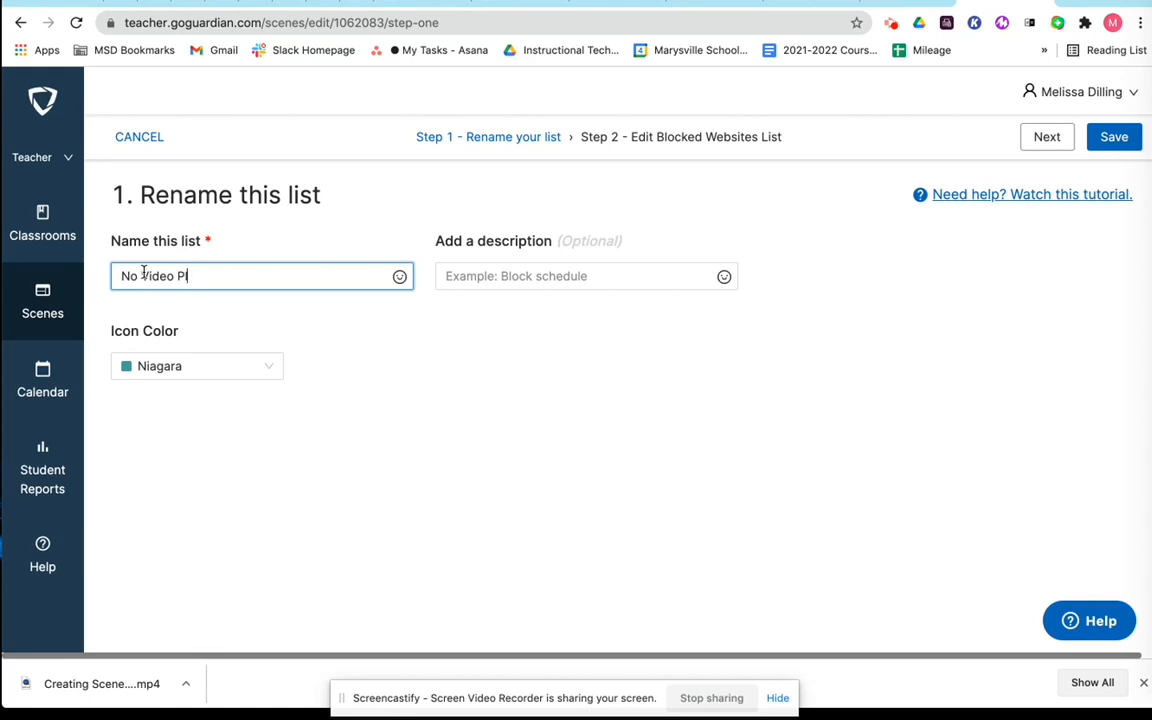
{"action": "type", "text": "ayer"}
{"action": "left_click", "coordinate": [1107, 143]}
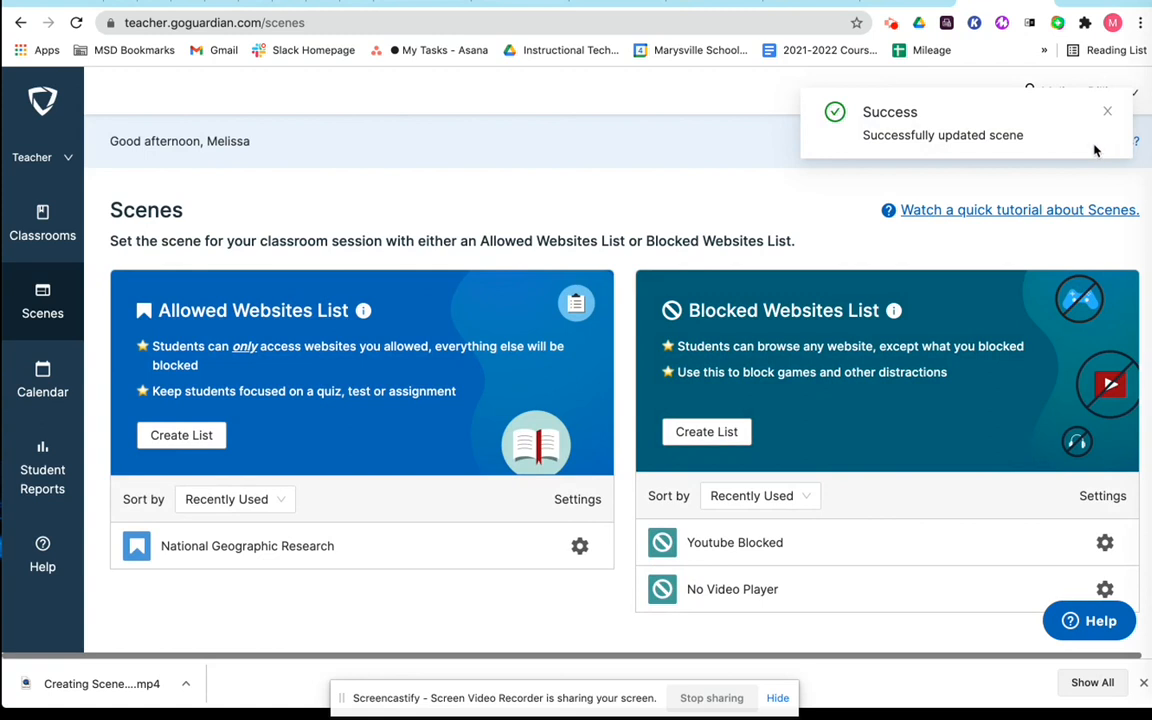
Start a 30-minute live class session for Demo Classroom.
{"action": "left_click", "coordinate": [42, 226]}
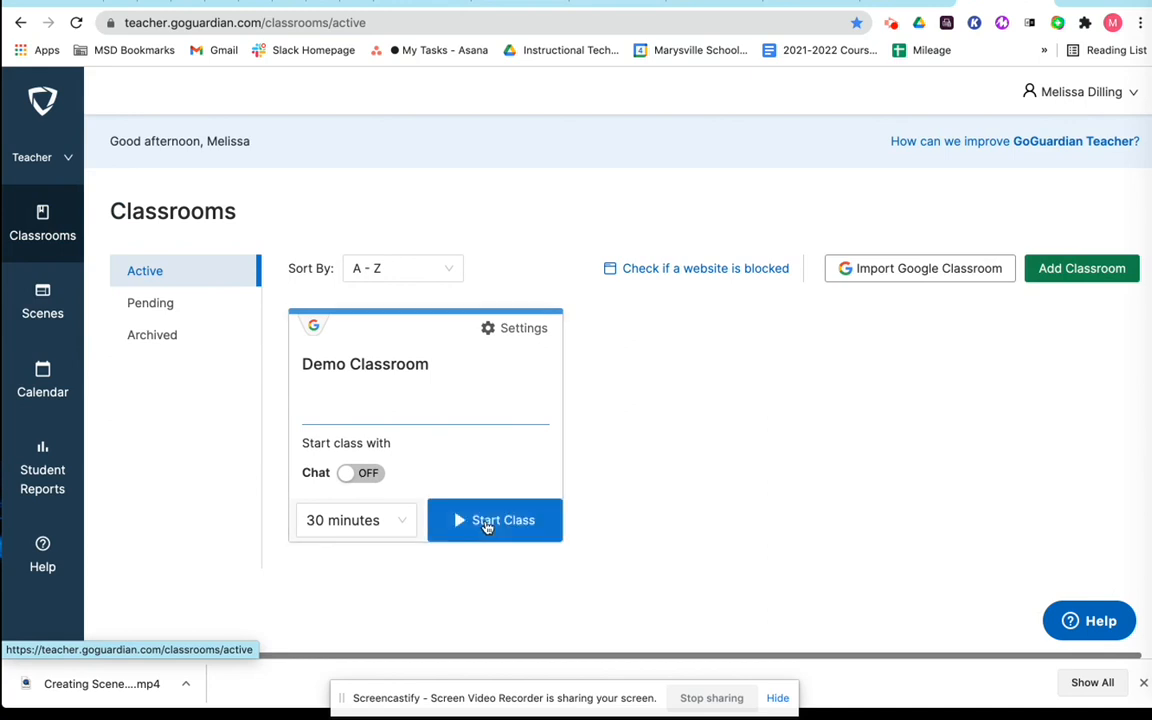
{"action": "left_click", "coordinate": [488, 524]}
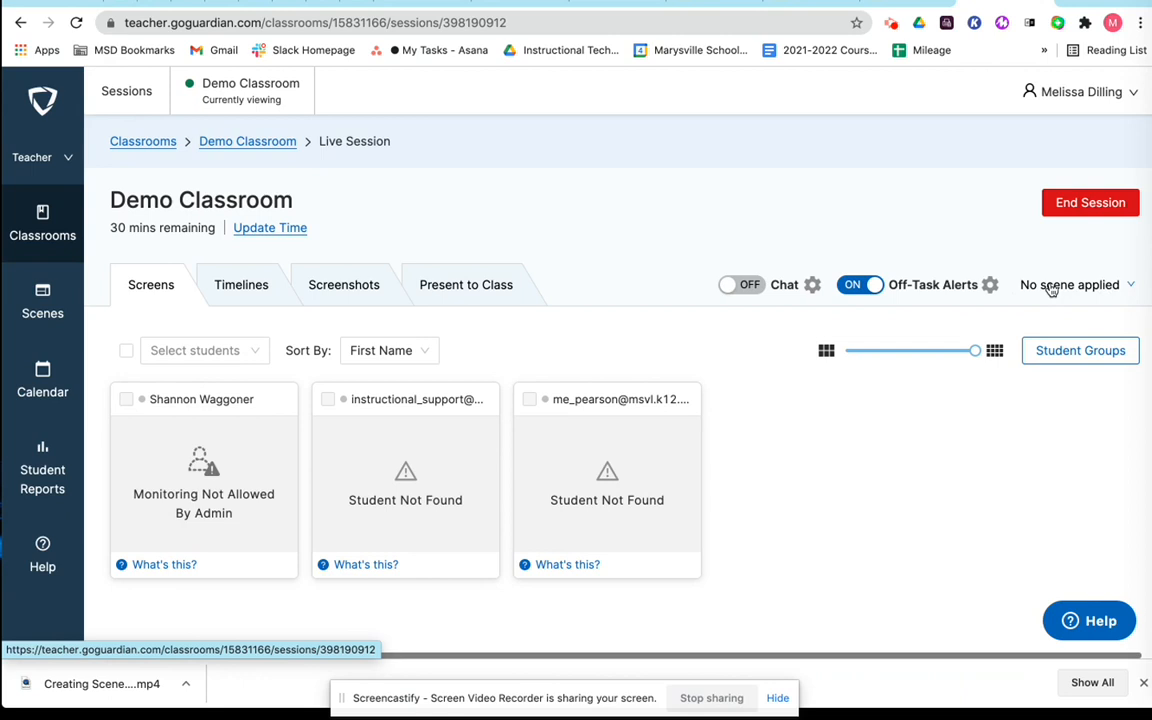
Try to apply the National Geographic Research scene and the No Video Player scene to the live Demo Classroom session.
{"action": "left_click", "coordinate": [1051, 287]}
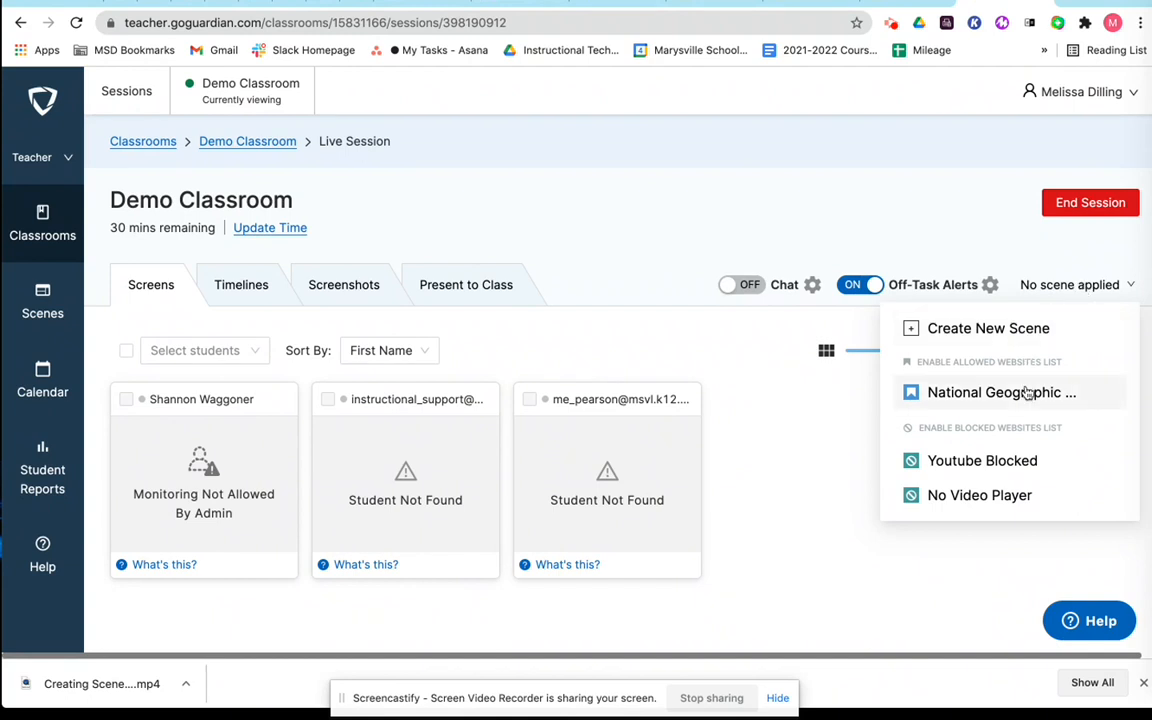
{"action": "left_click", "coordinate": [983, 399]}
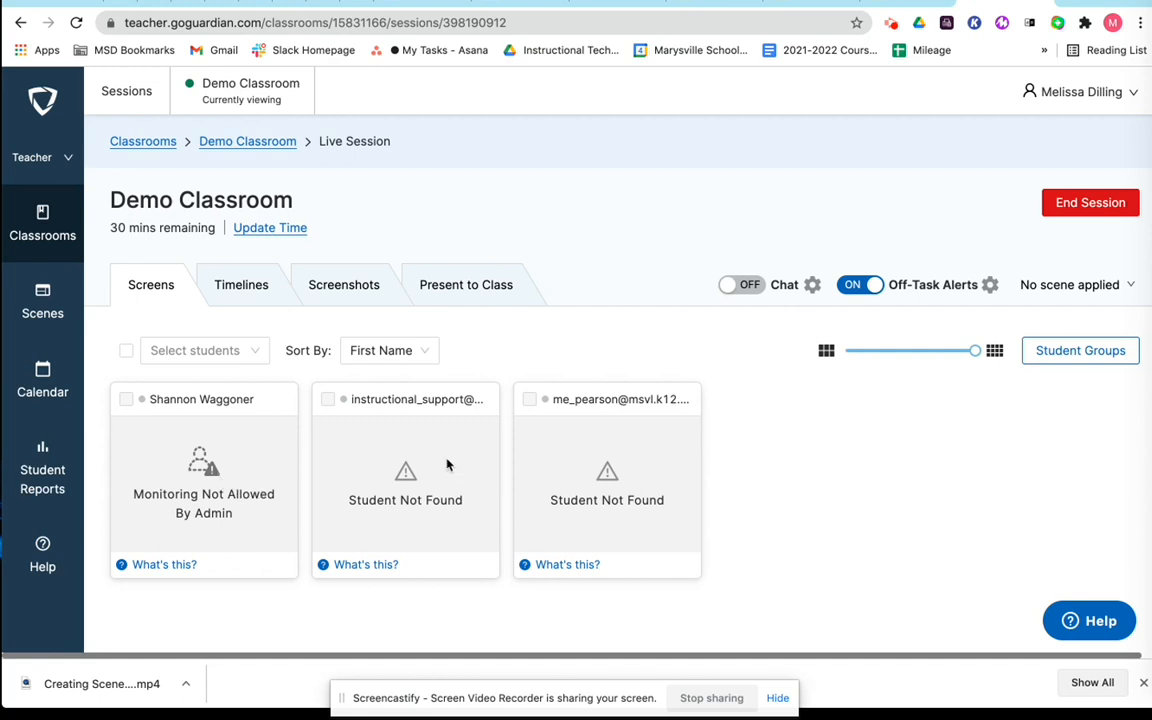
{"action": "left_click", "coordinate": [1054, 288]}
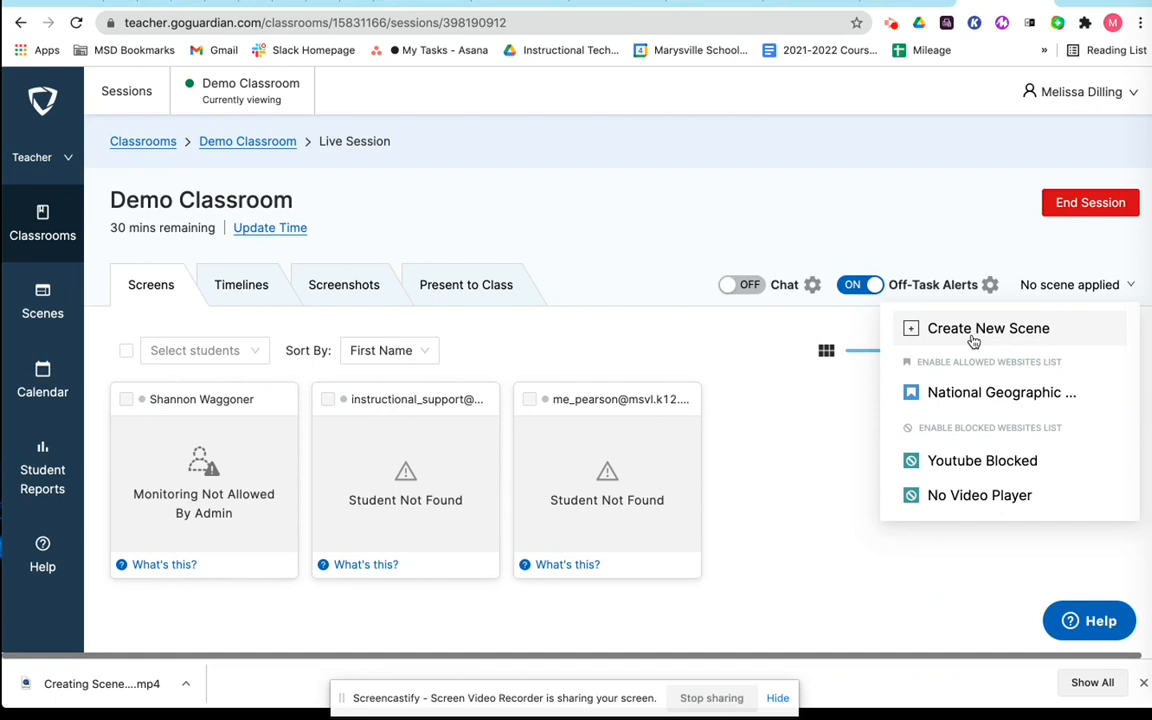
{"action": "left_click", "coordinate": [967, 494]}
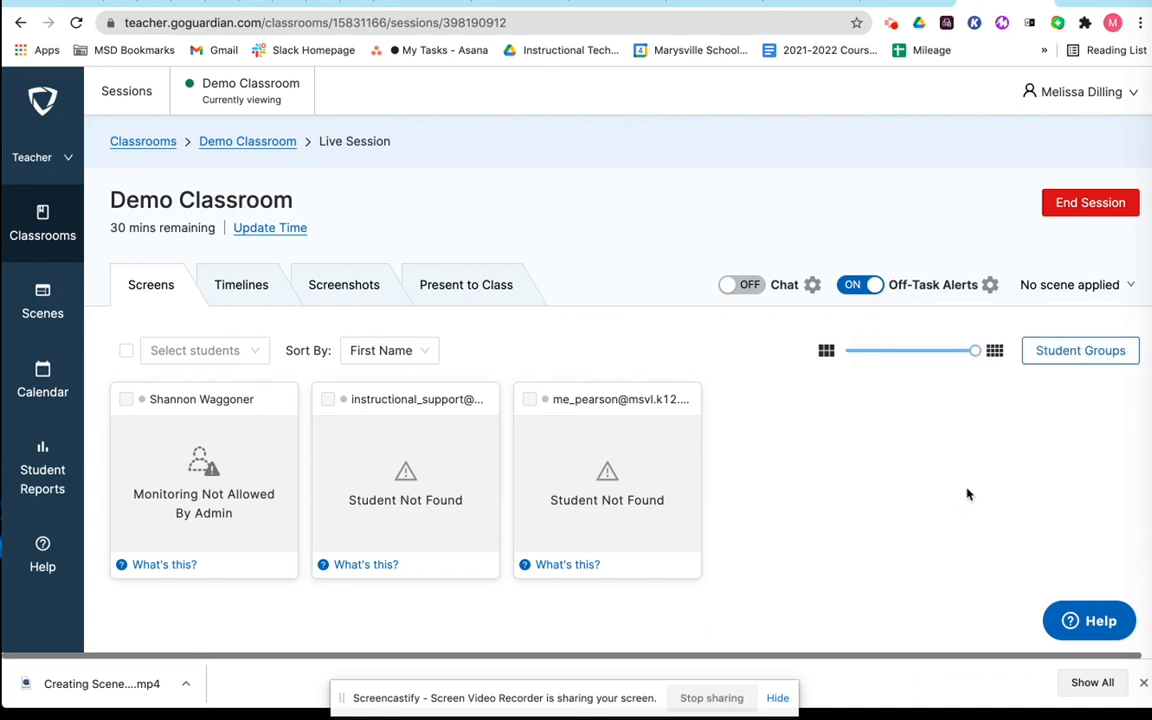